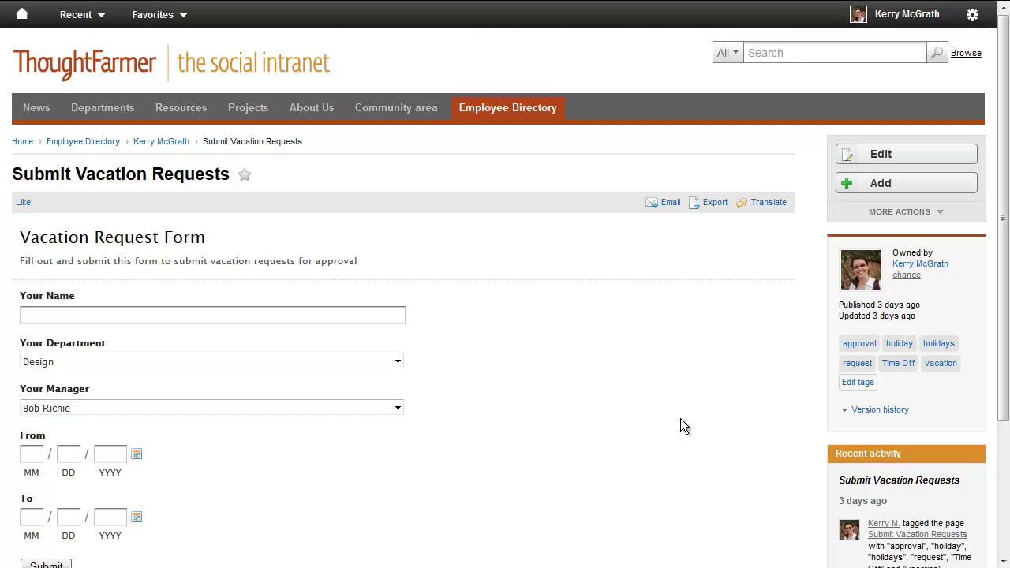
# - Enter the employee's full name, choose Sales as the department, and select an approving manager
pyautogui.click(316, 314)
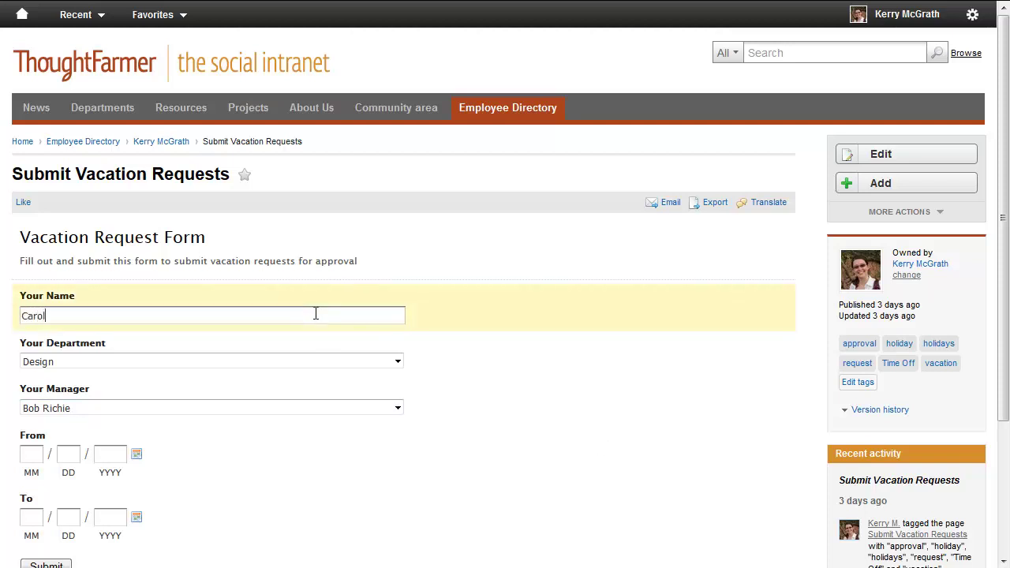
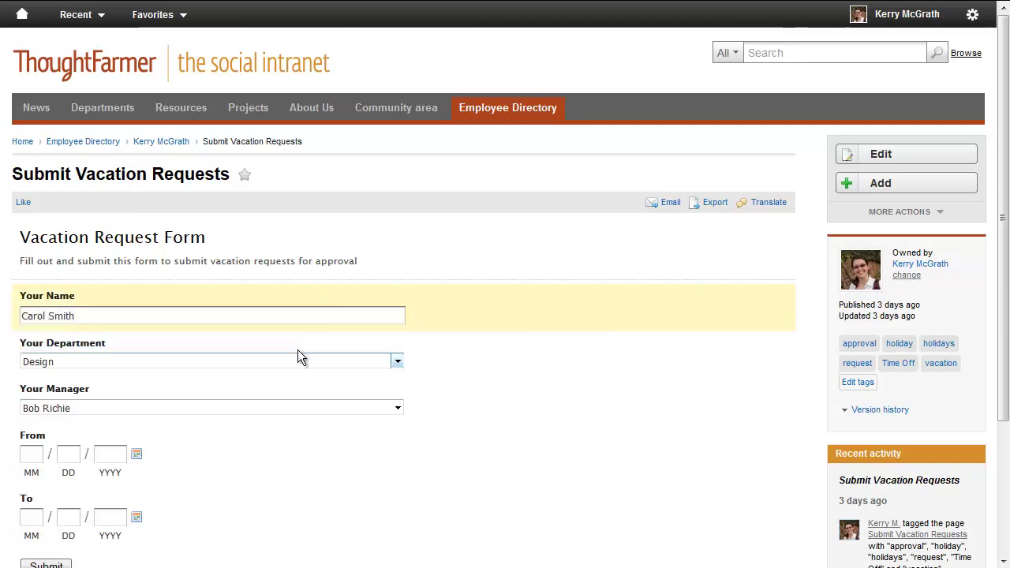
pyautogui.click(288, 362)
pyautogui.click(269, 418)
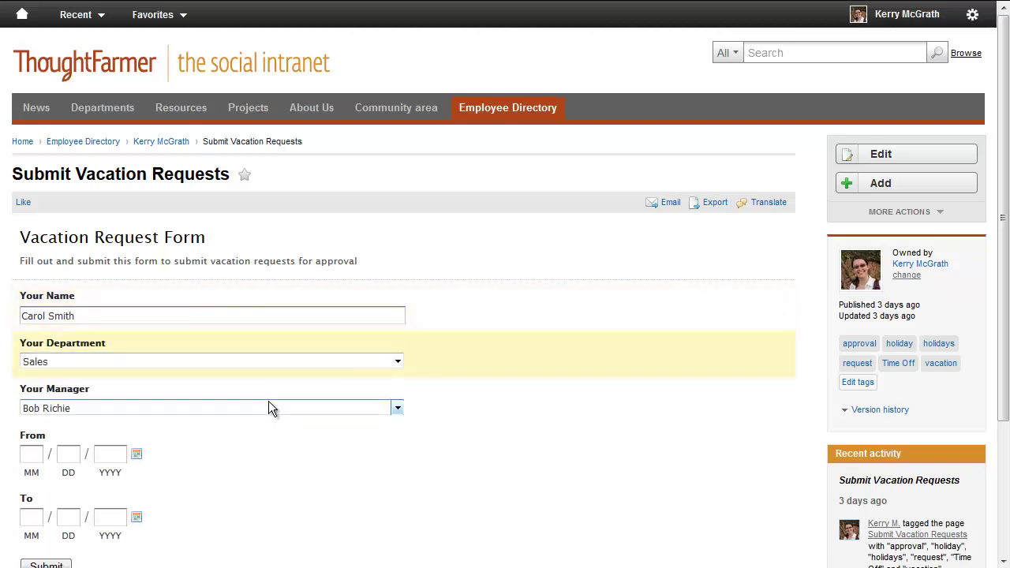
pyautogui.click(269, 408)
pyautogui.click(257, 434)
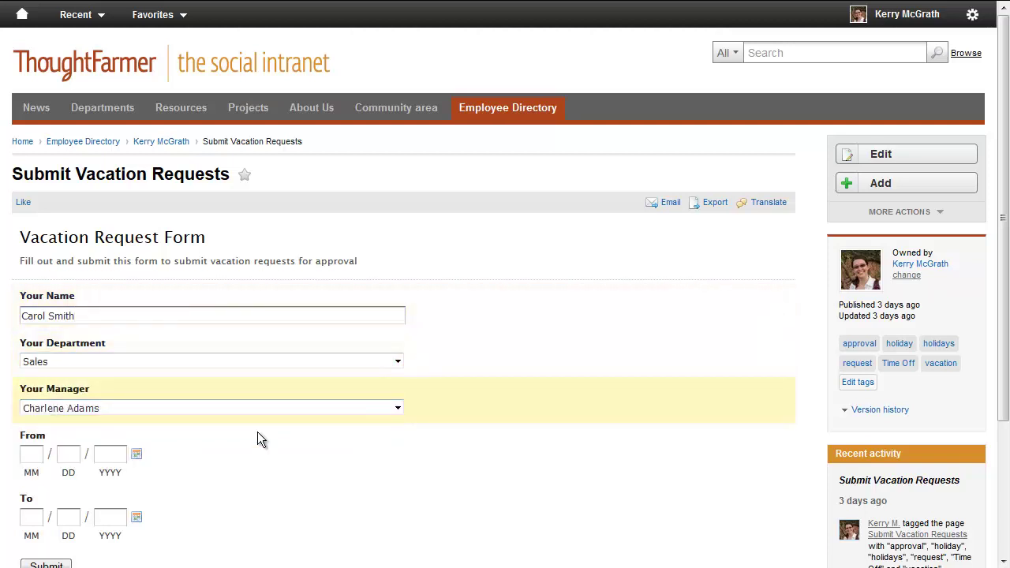
# - Set the vacation dates from February 6 to February 20, 2014, and submit the request
pyautogui.scroll(-1, 257, 440)
pyautogui.scroll(-1, 257, 432)
pyautogui.click(140, 335)
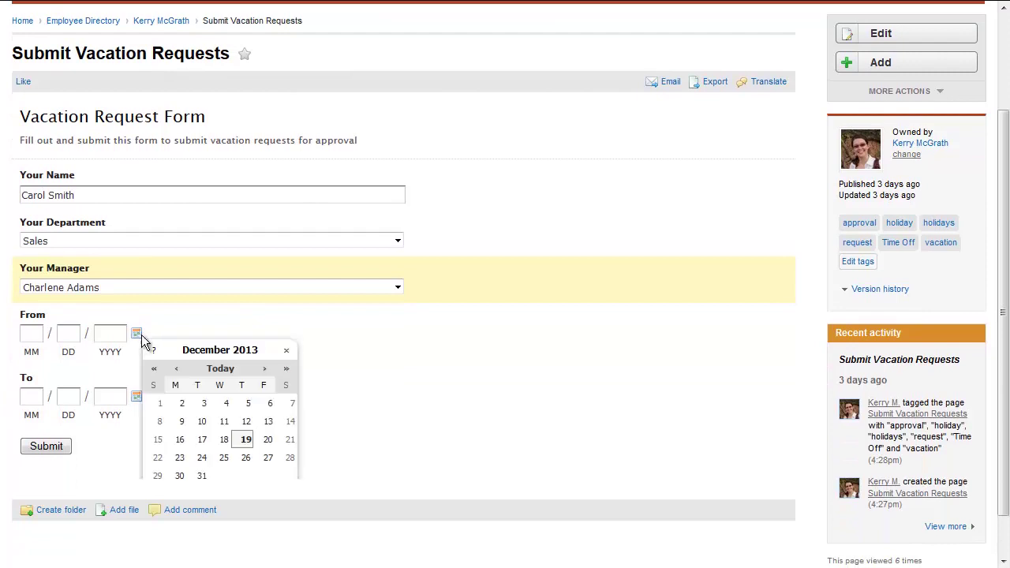
pyautogui.click(267, 369)
pyautogui.click(265, 369)
pyautogui.click(246, 422)
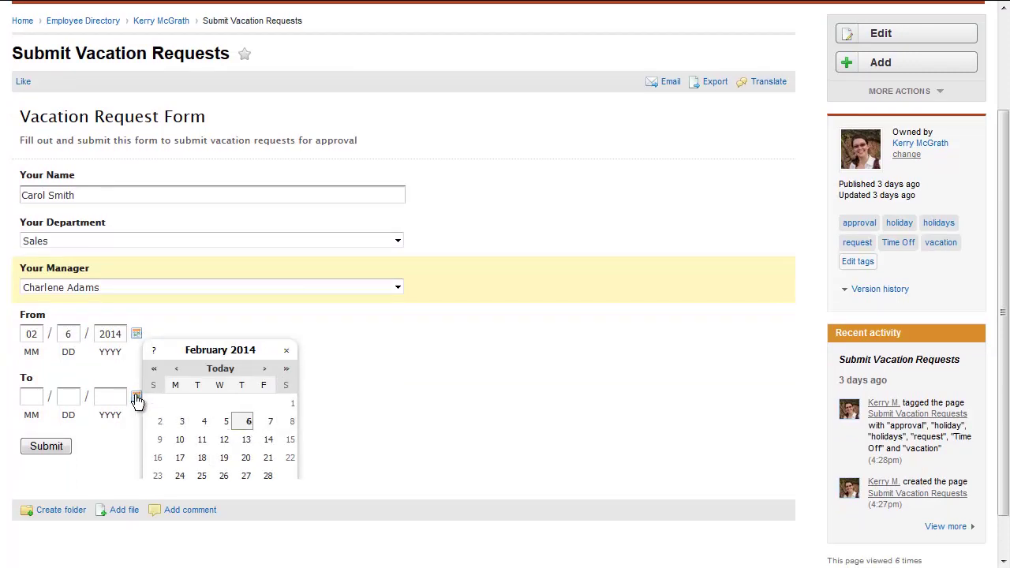
pyautogui.click(138, 398)
pyautogui.click(289, 344)
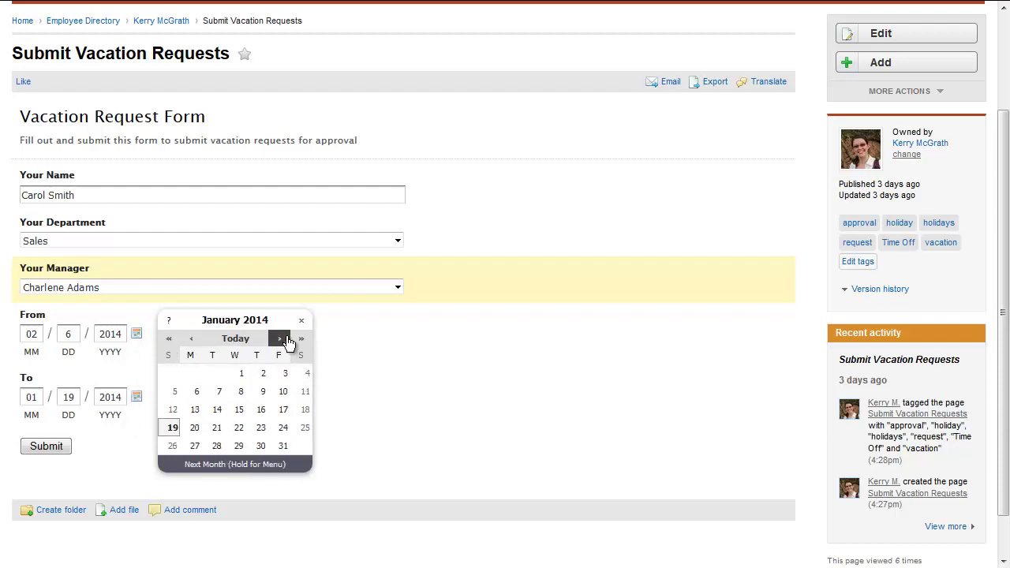
pyautogui.click(289, 343)
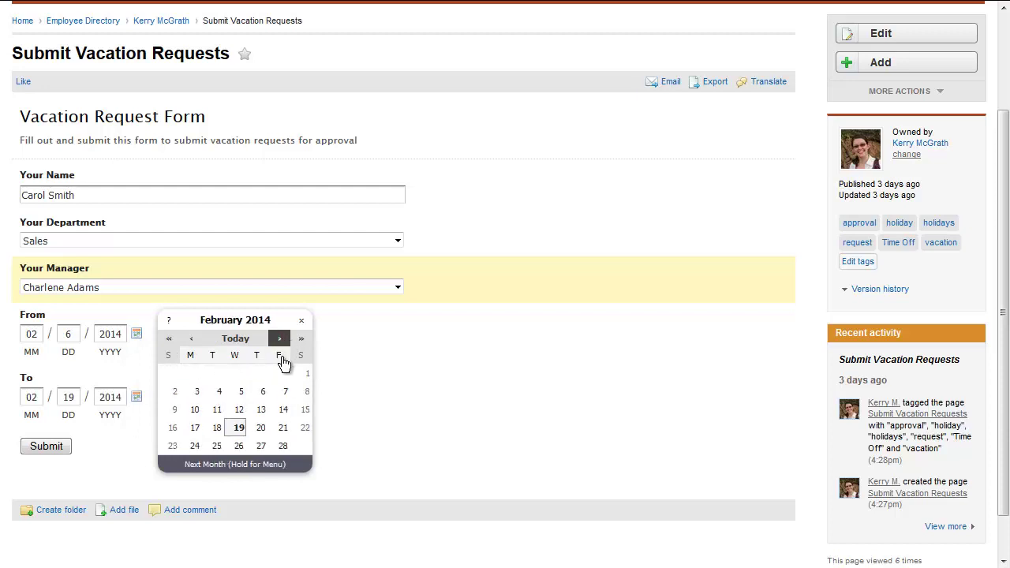
pyautogui.click(261, 427)
pyautogui.click(57, 449)
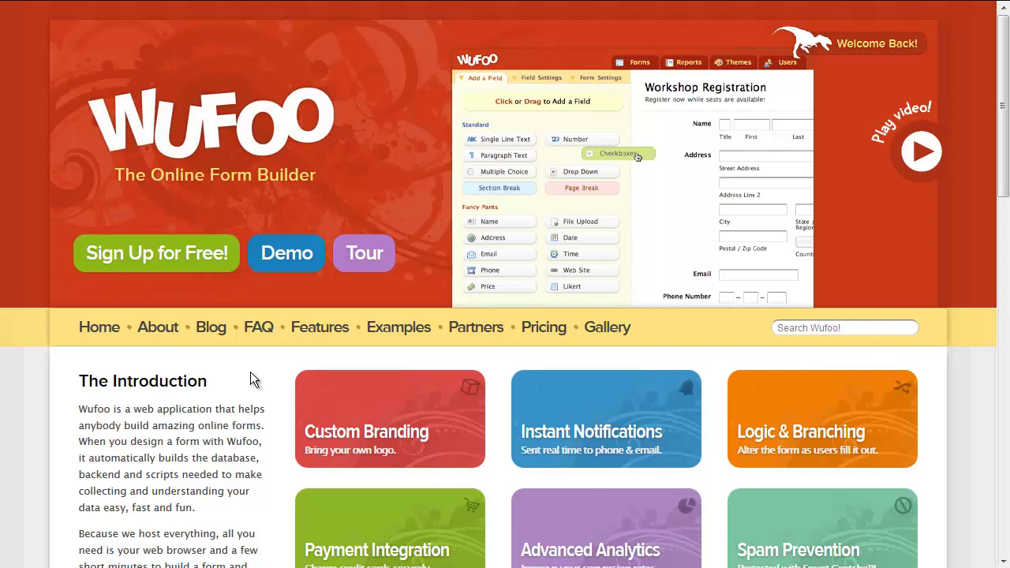
# - Sign up for Wufoo and create a form named 'Vacation Request Form' with the pasted approval description
pyautogui.click(129, 256)
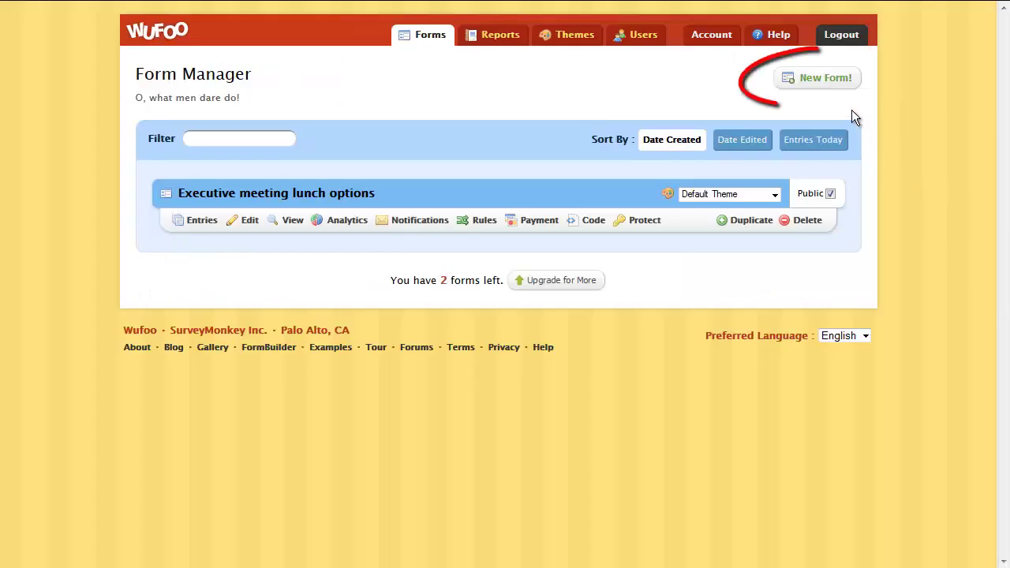
pyautogui.click(842, 85)
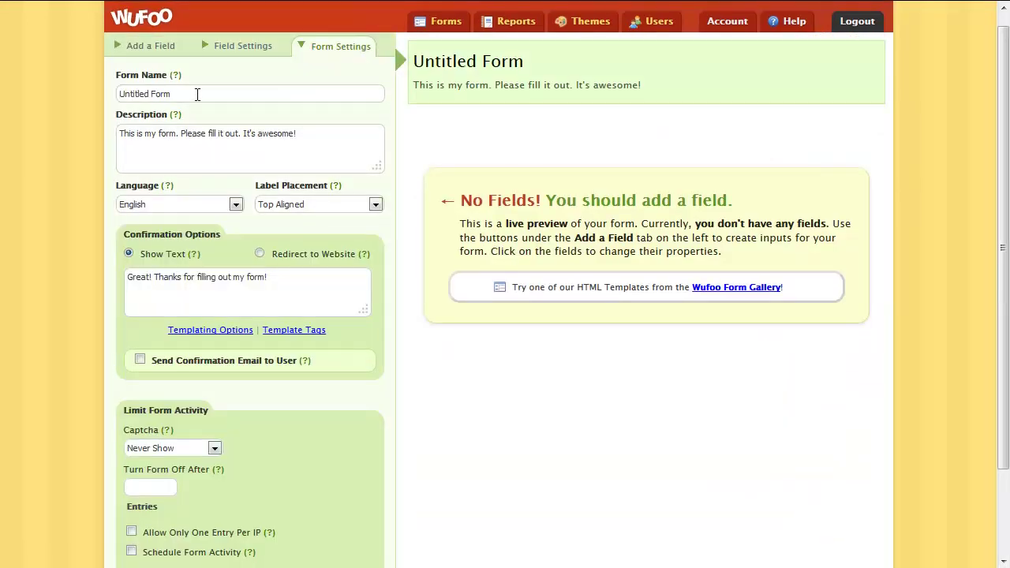
pyautogui.tripleClick(197, 94)
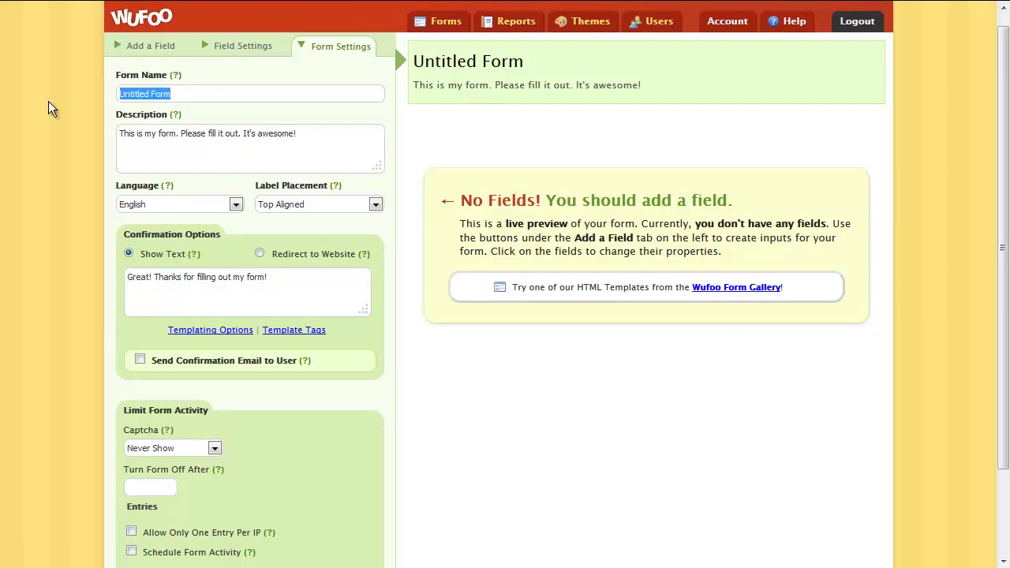
pyautogui.write('Vacation Request Form')
pyautogui.moveTo(310, 130); pyautogui.dragTo(90, 121)
pyautogui.write('Fill out and send this form to submit vacation requests for approval')
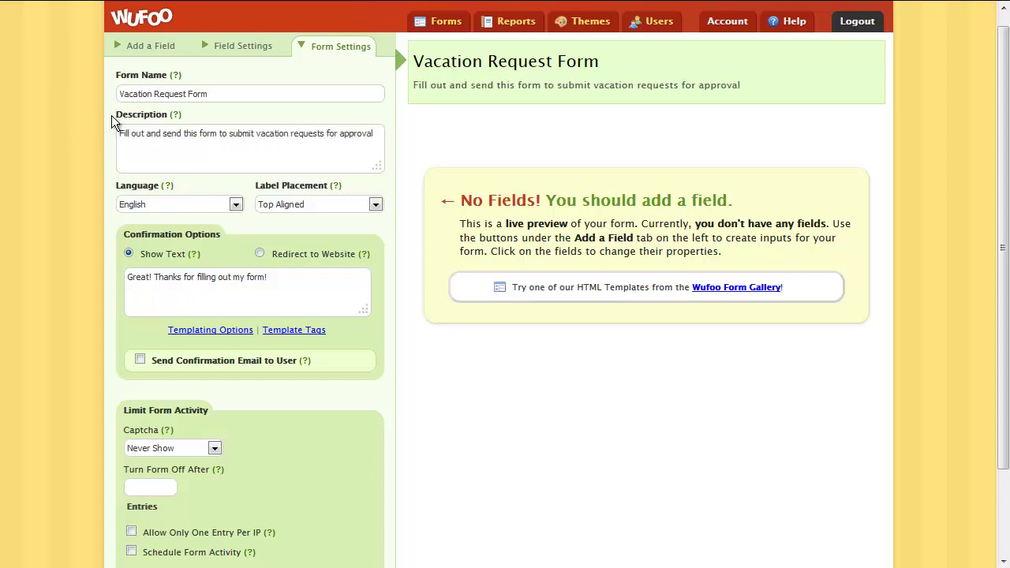
# - Add a single-line text field, two dropdowns and two date fields, labelling the text field 'Your Name'
pyautogui.click(158, 46)
pyautogui.click(182, 119)
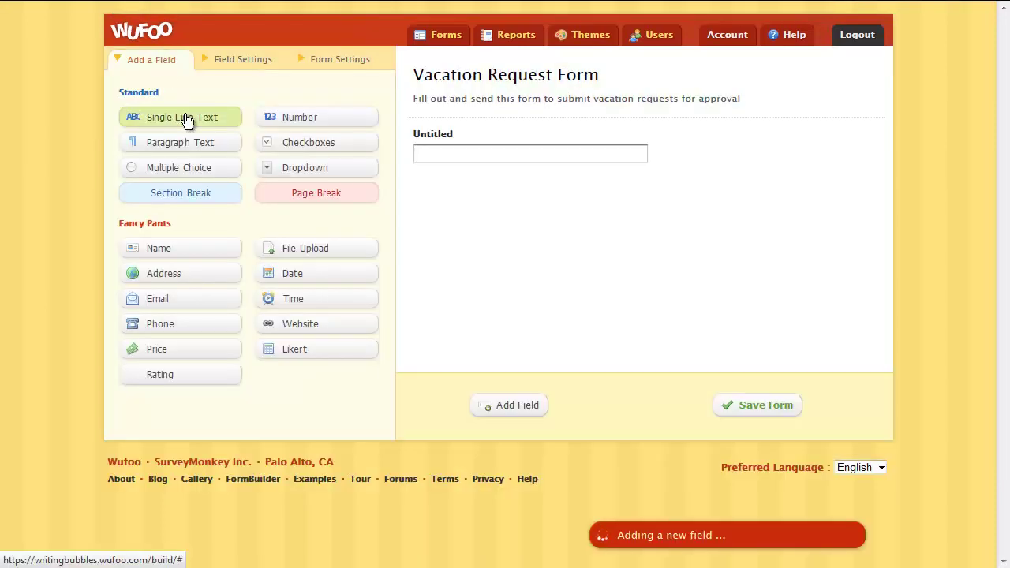
pyautogui.doubleClick(293, 169)
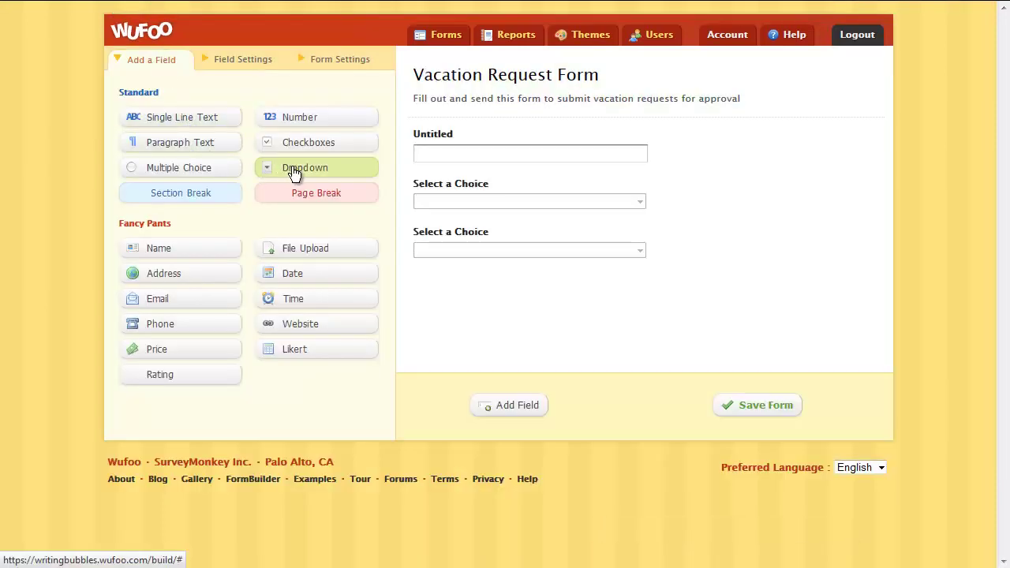
pyautogui.doubleClick(341, 276)
pyautogui.click(675, 156)
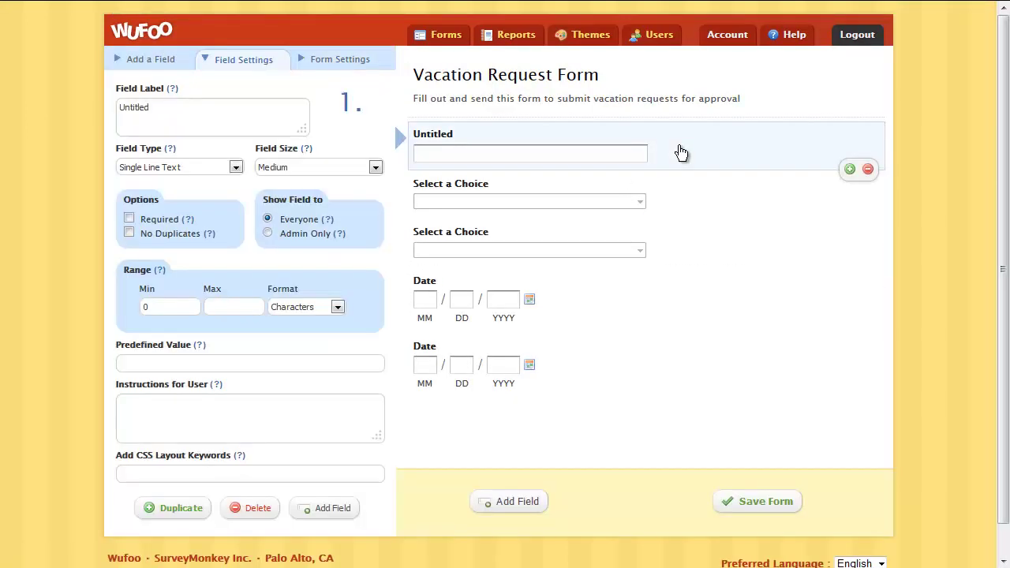
pyautogui.hotkey('ctrl', 'a')
pyautogui.write('Your Name')
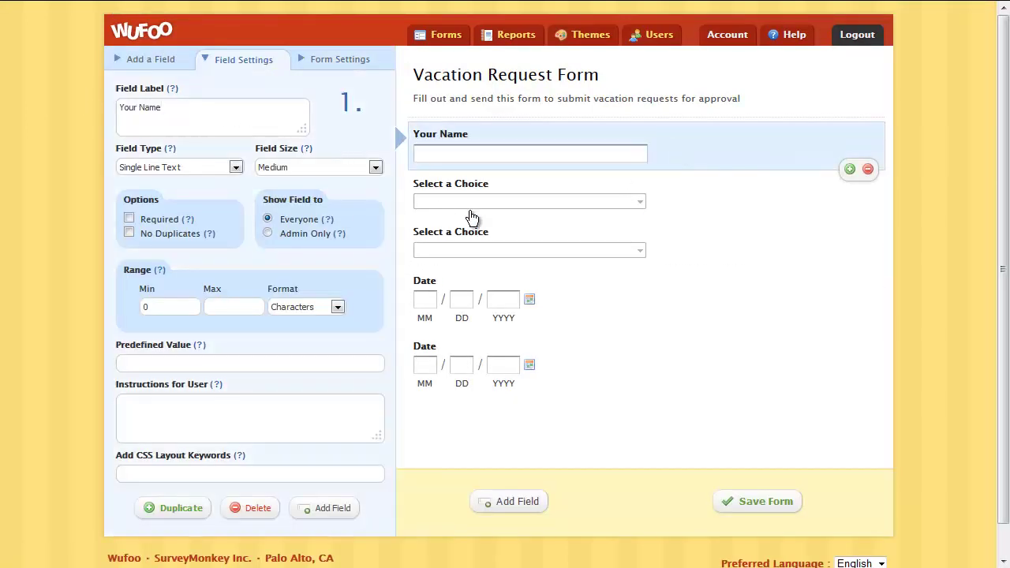
# - Label the two dropdown fields 'Your Department' and 'Your Manager'
pyautogui.click(681, 197)
pyautogui.moveTo(247, 148); pyautogui.dragTo(110, 134)
pyautogui.write('Your Department')
pyautogui.click(670, 237)
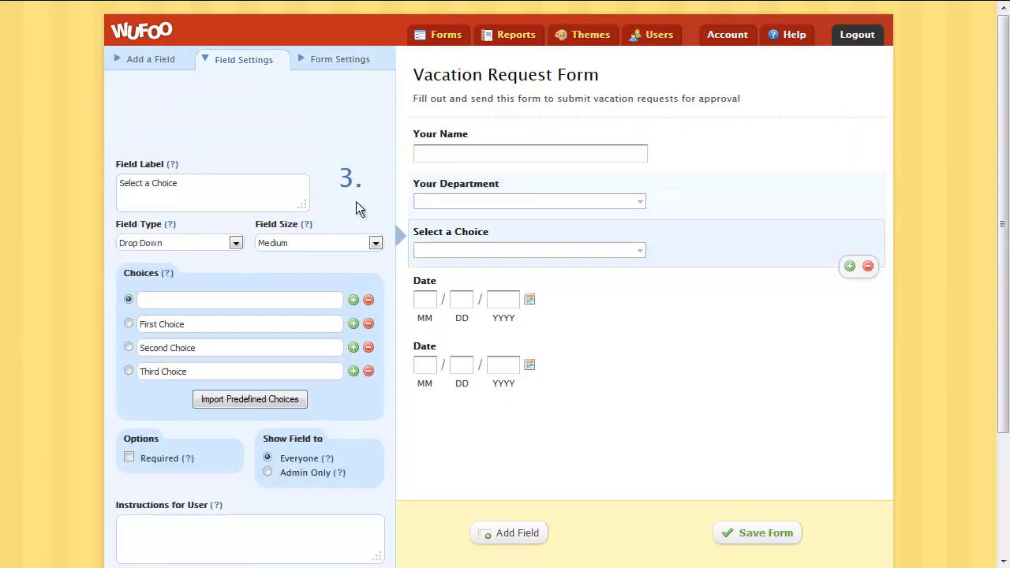
pyautogui.moveTo(208, 179); pyautogui.dragTo(82, 197)
pyautogui.write('Your Manager')
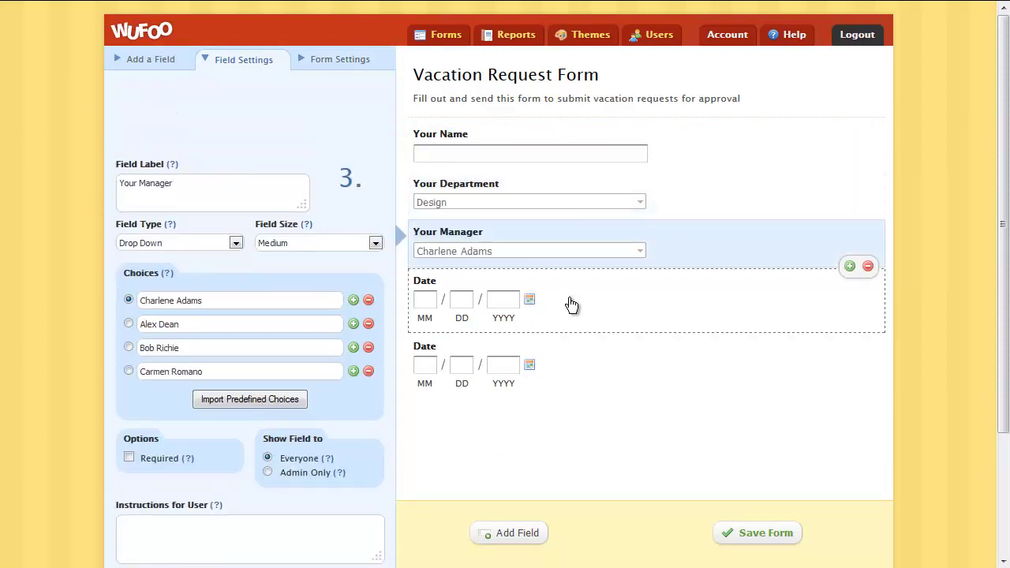
# - Label the date fields 'Vacation Start' and 'Vacation End', save the form, and enter the account e-mail
pyautogui.click(572, 304)
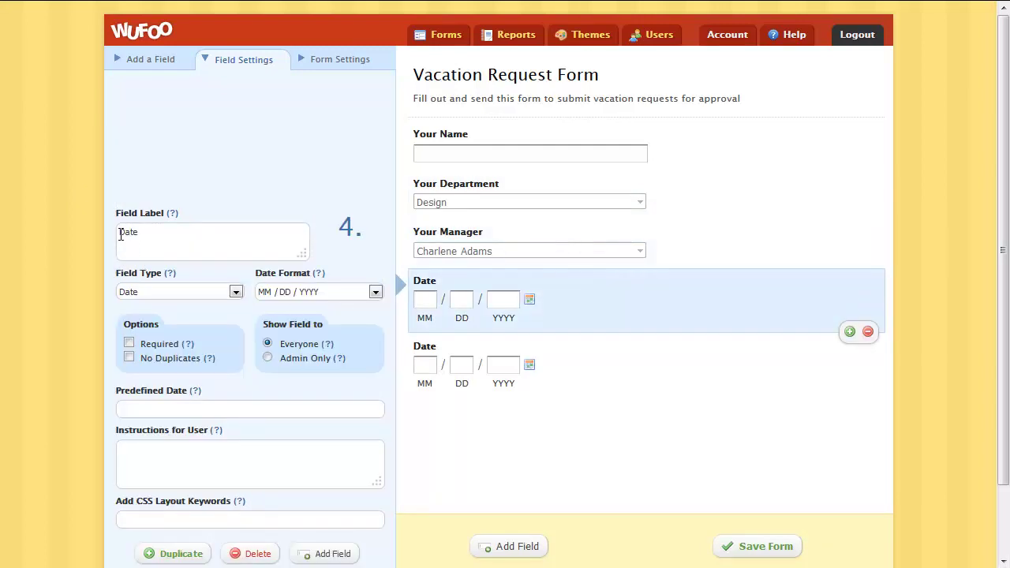
pyautogui.click(120, 234)
pyautogui.write('Vacation Start')
pyautogui.click(624, 363)
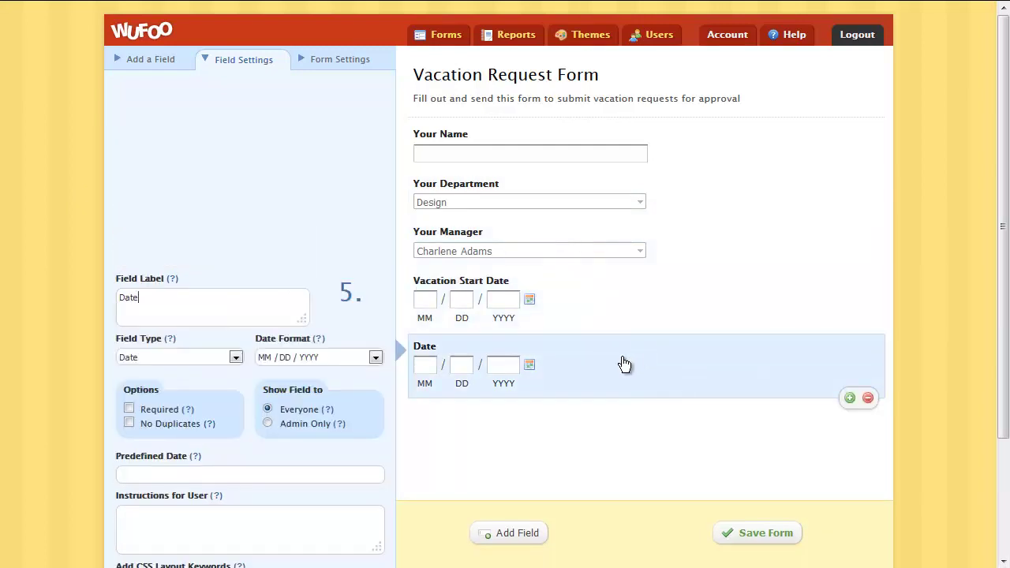
pyautogui.click(119, 299)
pyautogui.write('Vacation End')
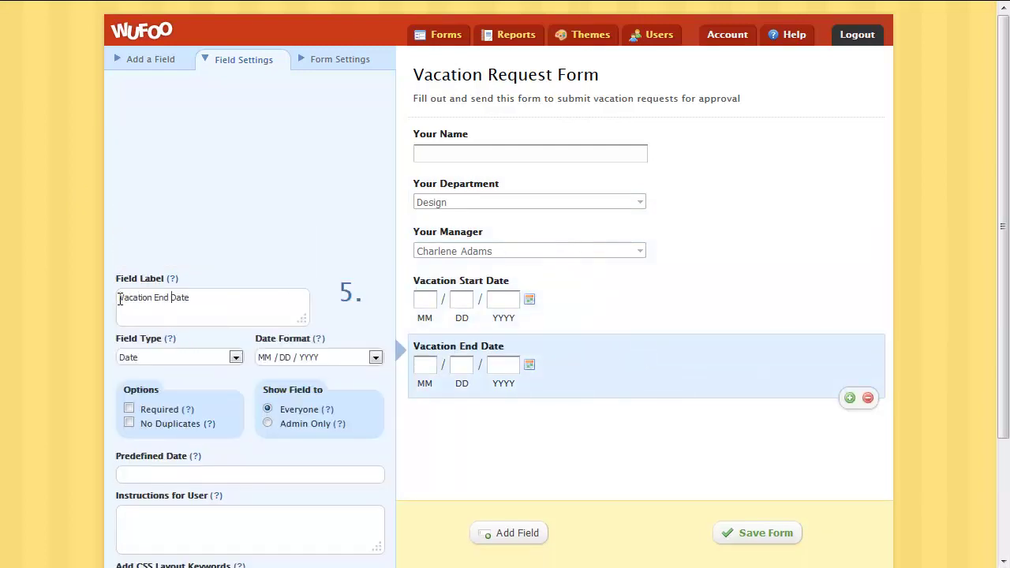
pyautogui.click(745, 534)
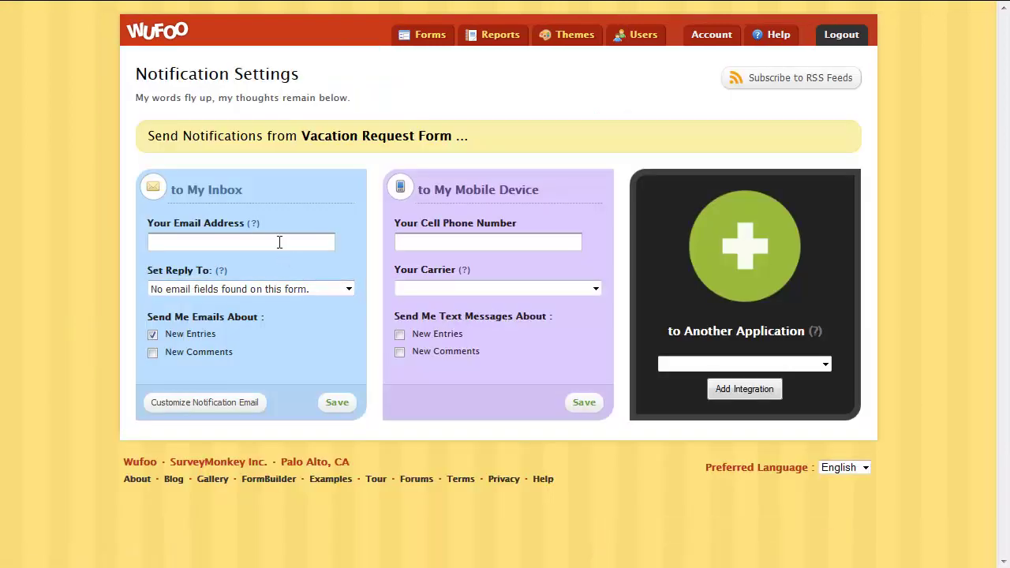
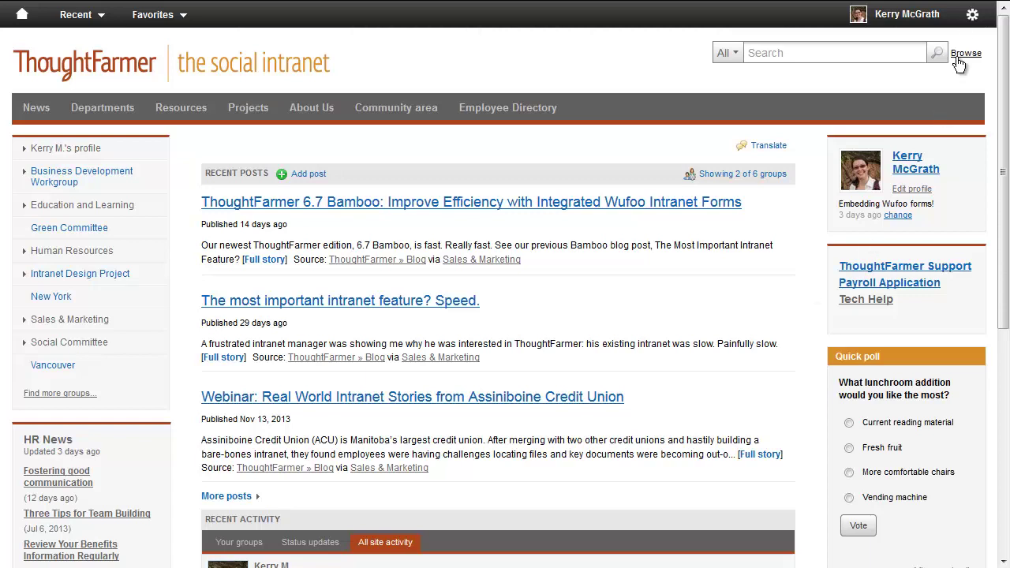
# - Enable the Wufoo integration from ThoughtFarmer's Administration panel
pyautogui.click(972, 14)
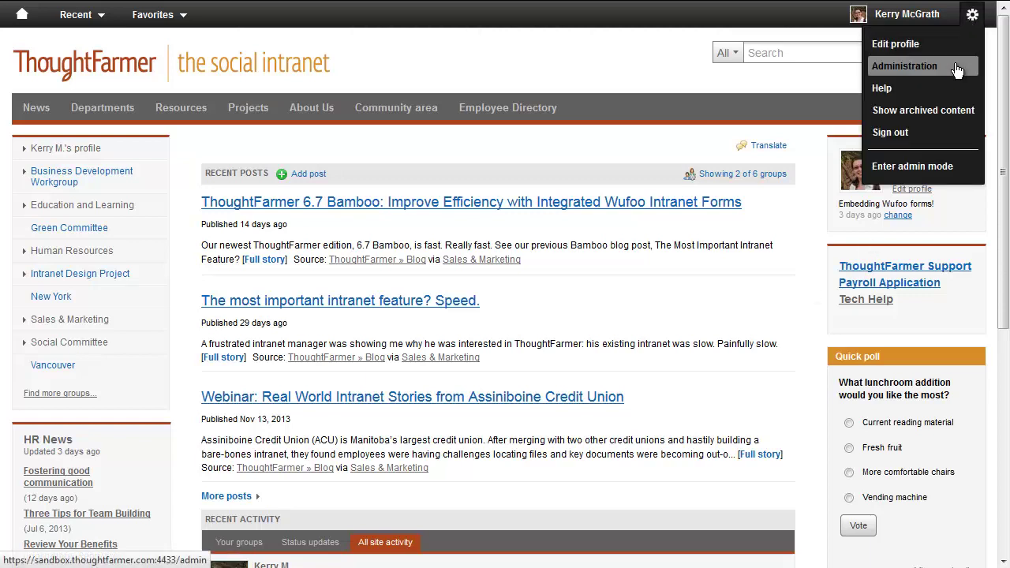
pyautogui.click(957, 69)
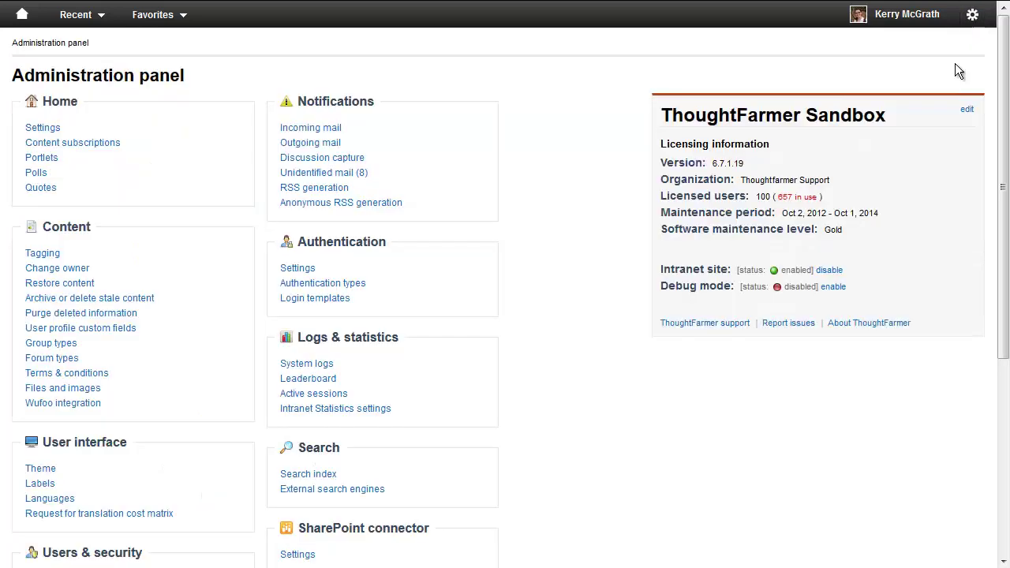
pyautogui.click(87, 415)
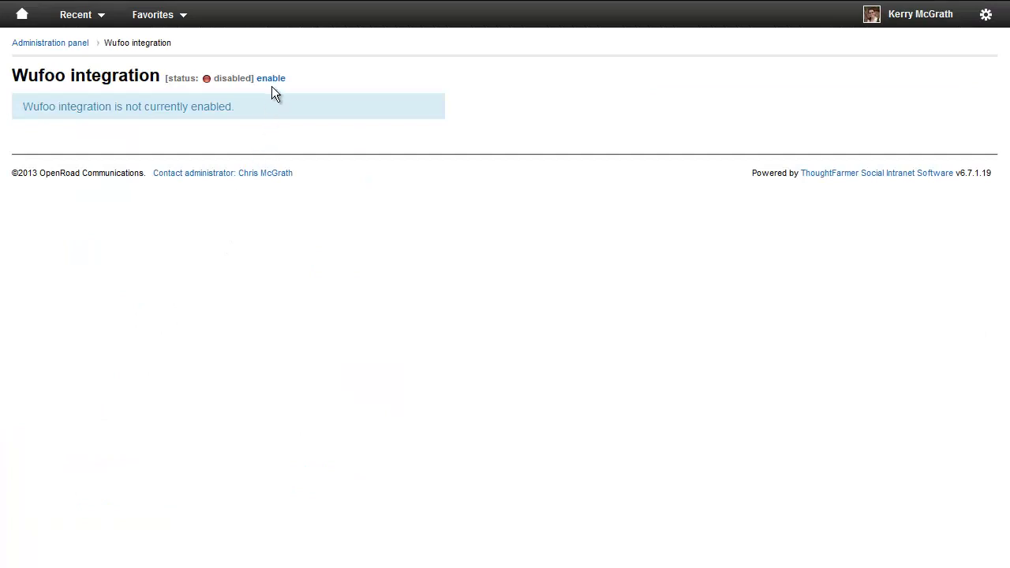
pyautogui.click(272, 80)
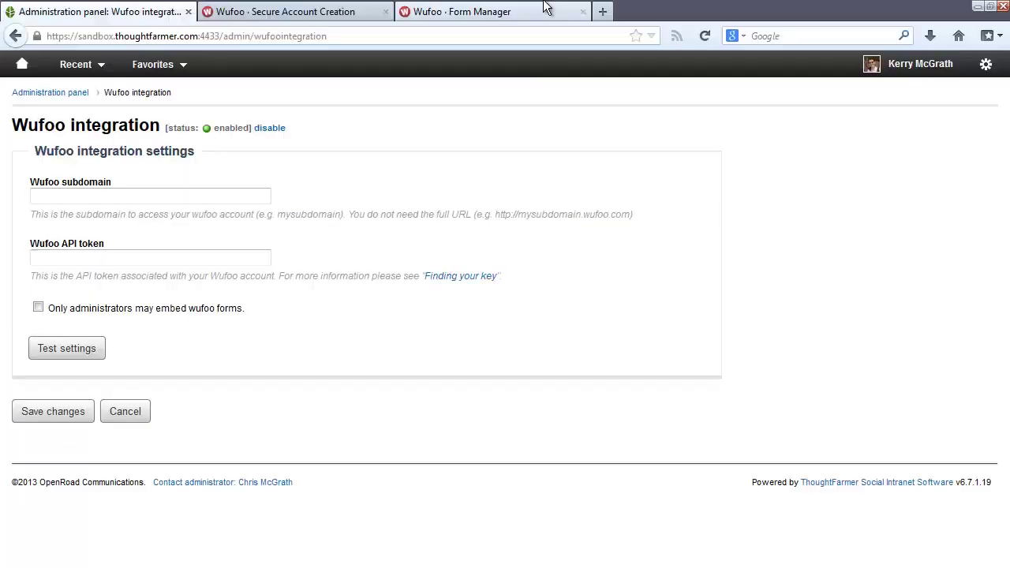
# - Copy the subdomain from the Wufoo Form Manager address and paste it into ThoughtFarmer's Wufoo subdomain field
pyautogui.click(538, 13)
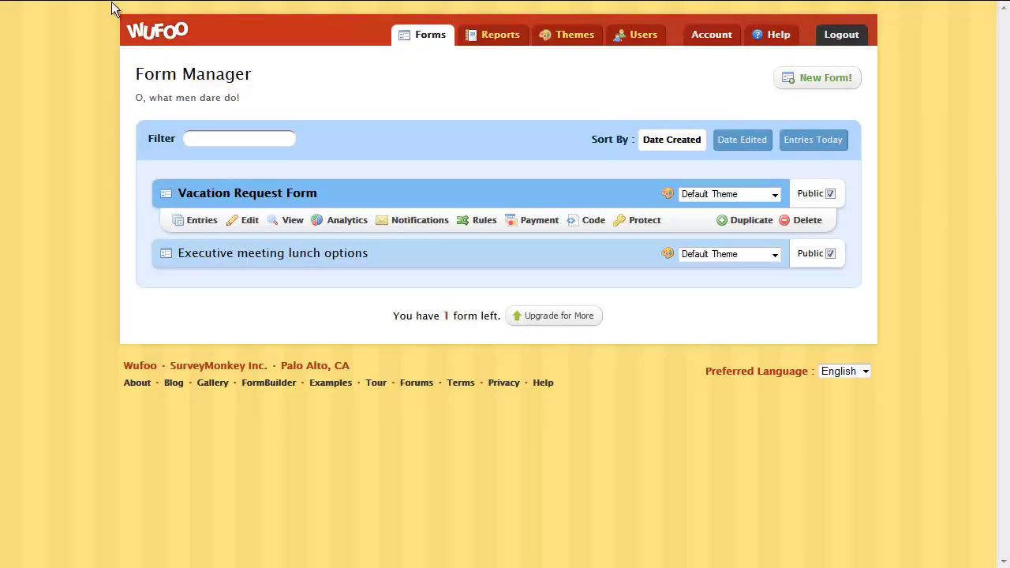
pyautogui.moveTo(111, 2)
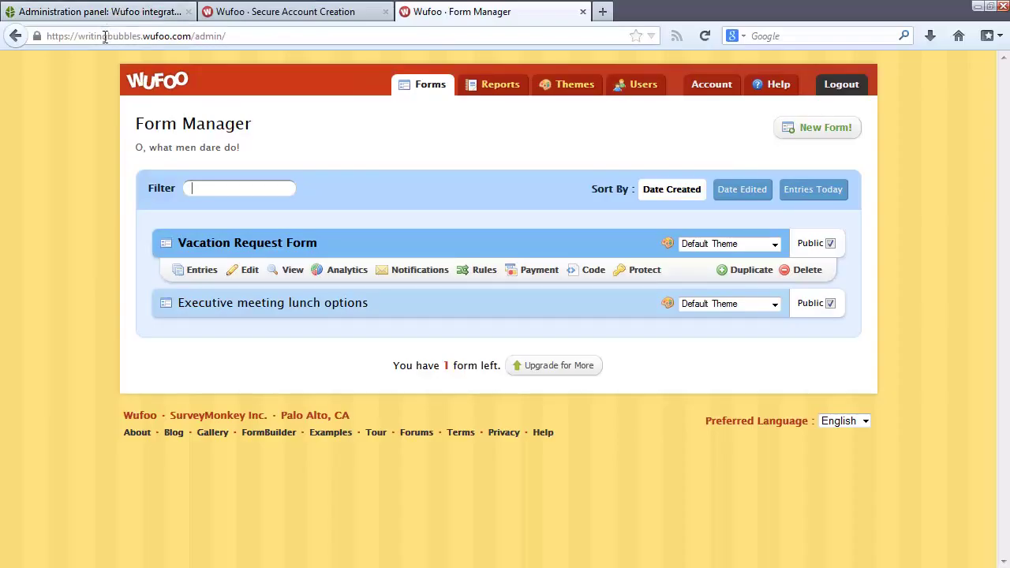
pyautogui.click(104, 36)
pyautogui.doubleClick(104, 36)
pyautogui.hotkey('ctrl', 'c')
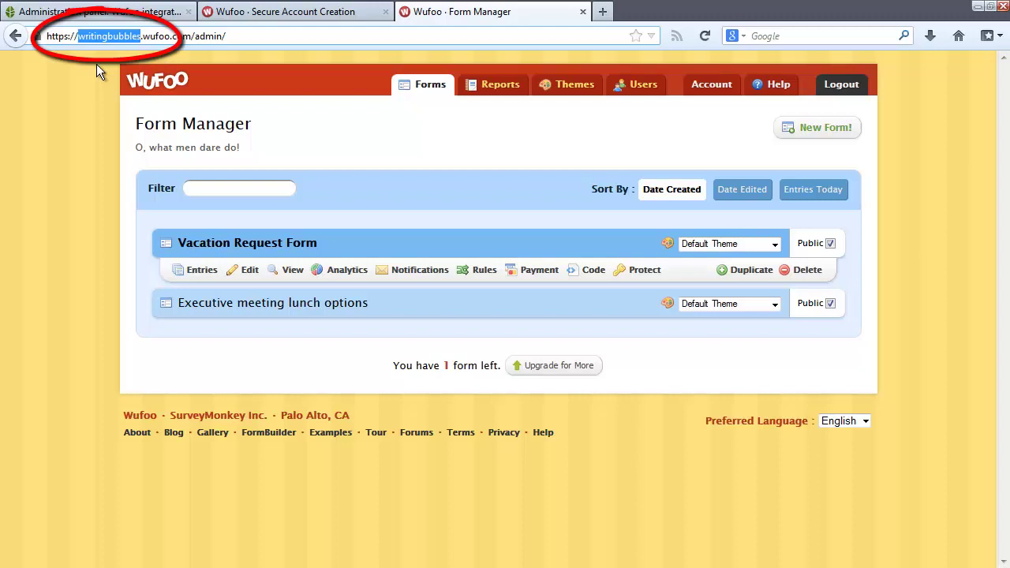
pyautogui.click(106, 11)
pyautogui.click(149, 145)
pyautogui.hotkey('ctrl', 'v')
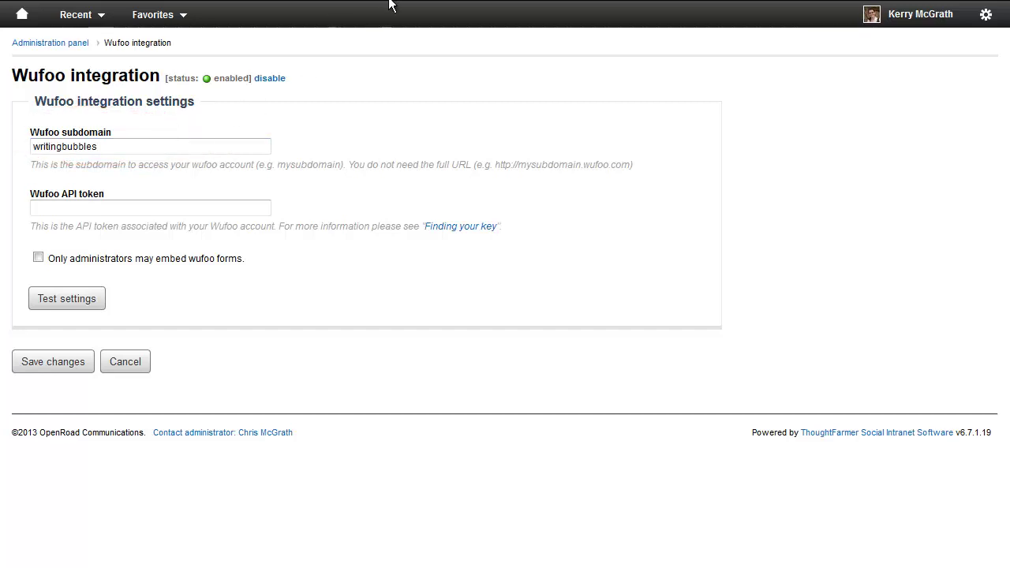
# - Open API Information from the Vacation Request Form's Code page and copy the API key
pyautogui.click(473, 8)
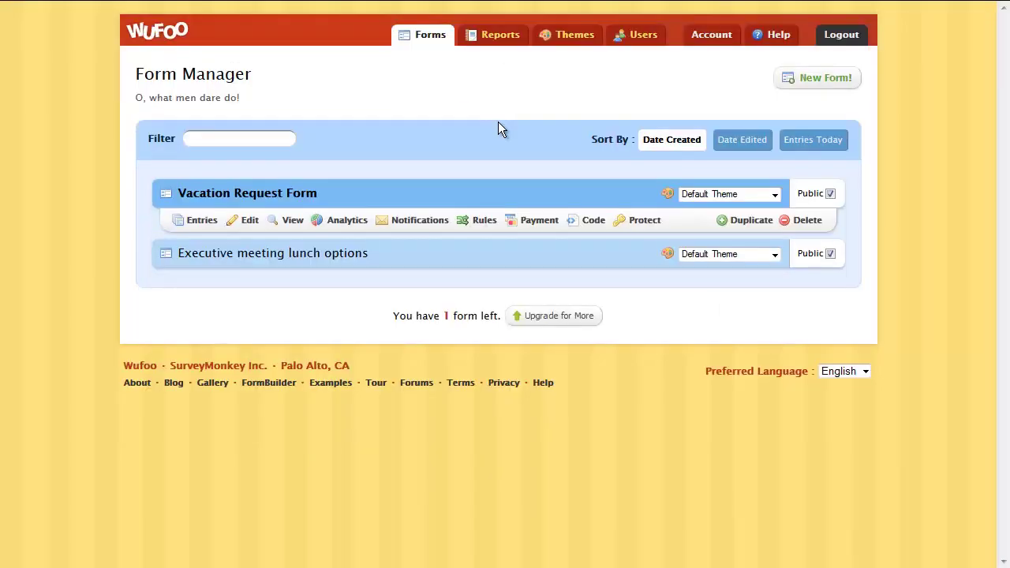
pyautogui.click(594, 221)
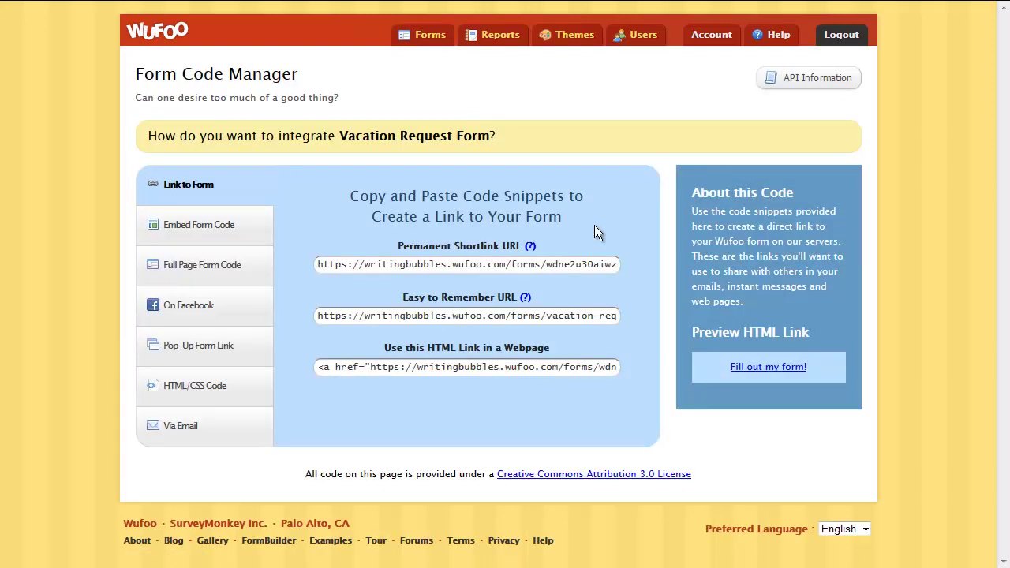
pyautogui.click(813, 77)
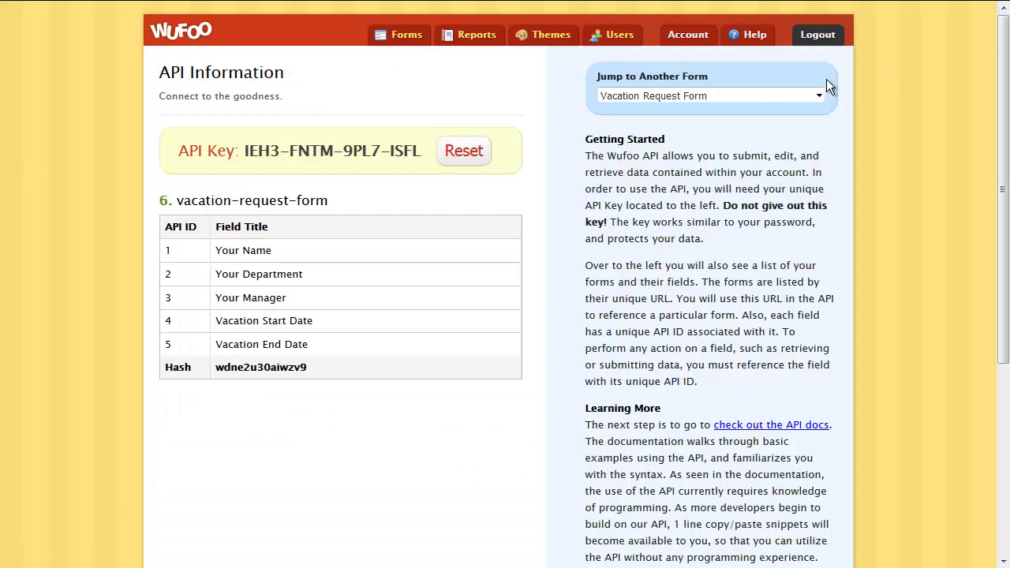
pyautogui.moveTo(243, 151); pyautogui.dragTo(421, 154)
pyautogui.hotkey('ctrl', 'c')
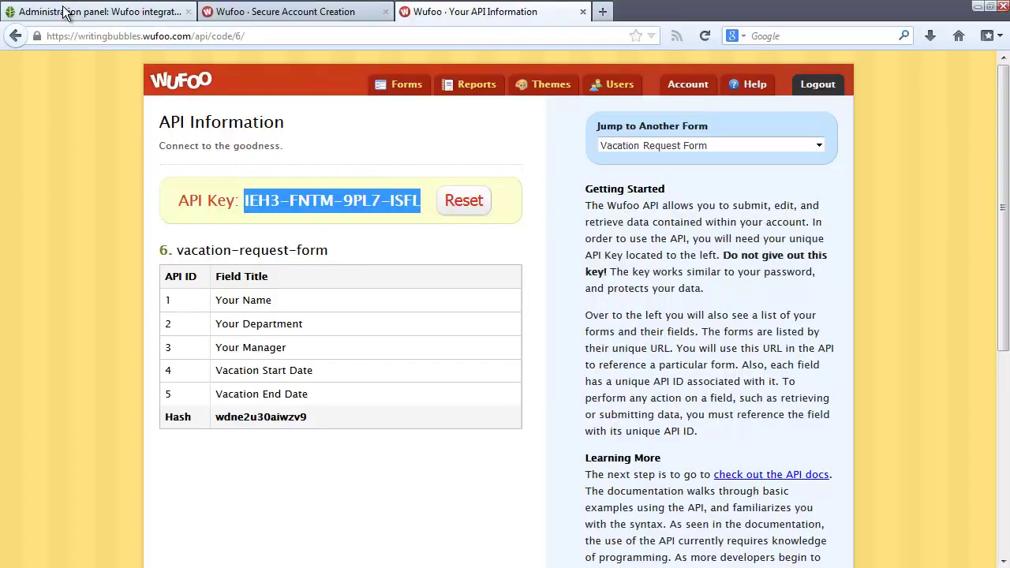
# - Paste the copied Wufoo API key into ThoughtFarmer's API token field
pyautogui.click(79, 12)
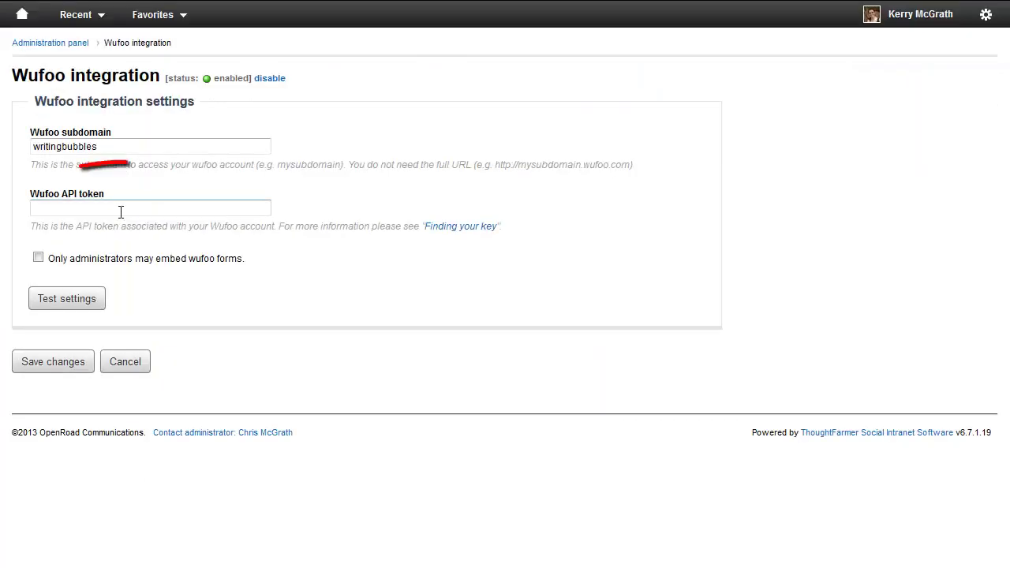
pyautogui.click(120, 261)
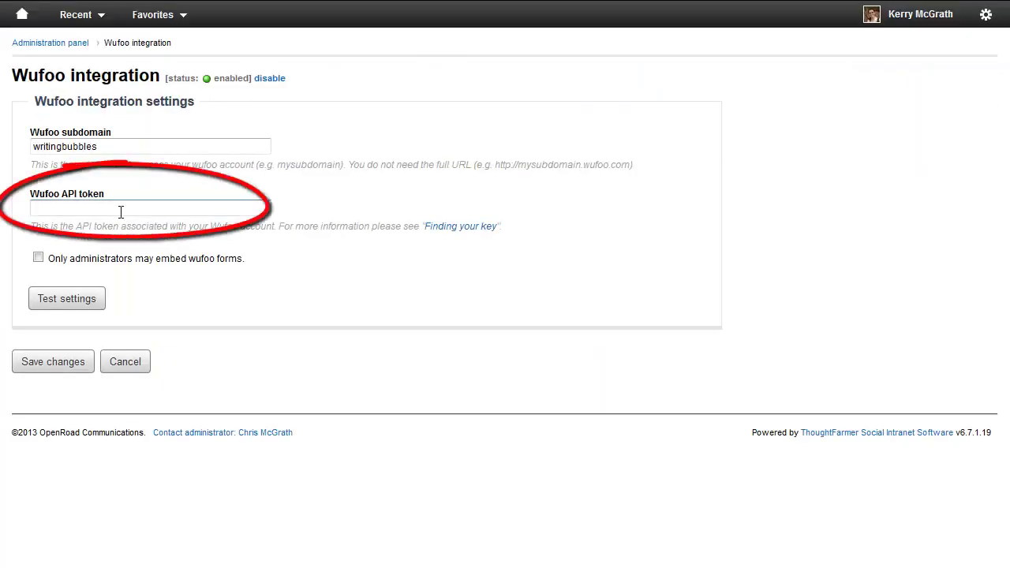
pyautogui.hotkey('ctrl', 'v')
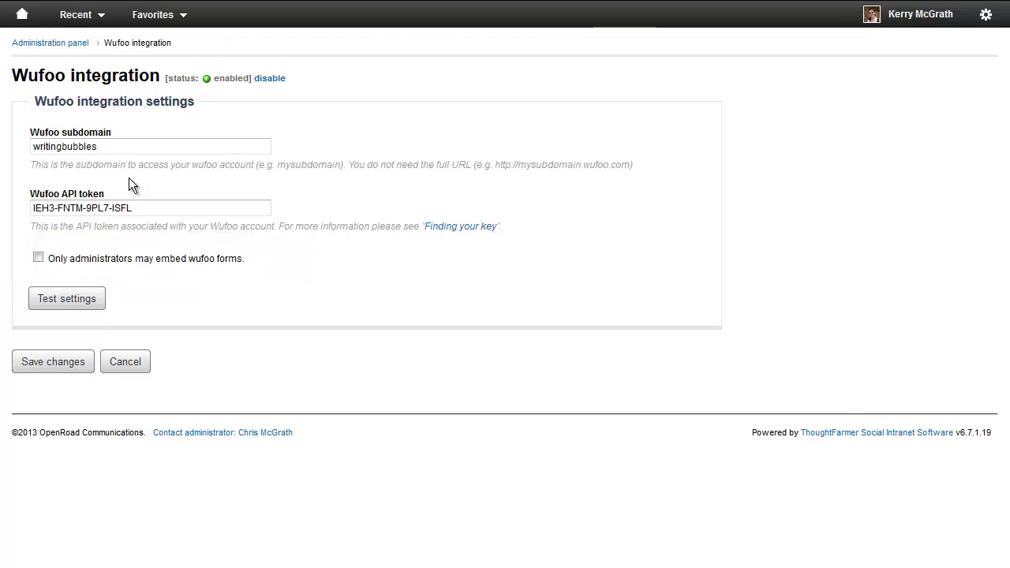
# - Test and verify the Wufoo connection, close the success message, and save the integration settings
pyautogui.click(90, 297)
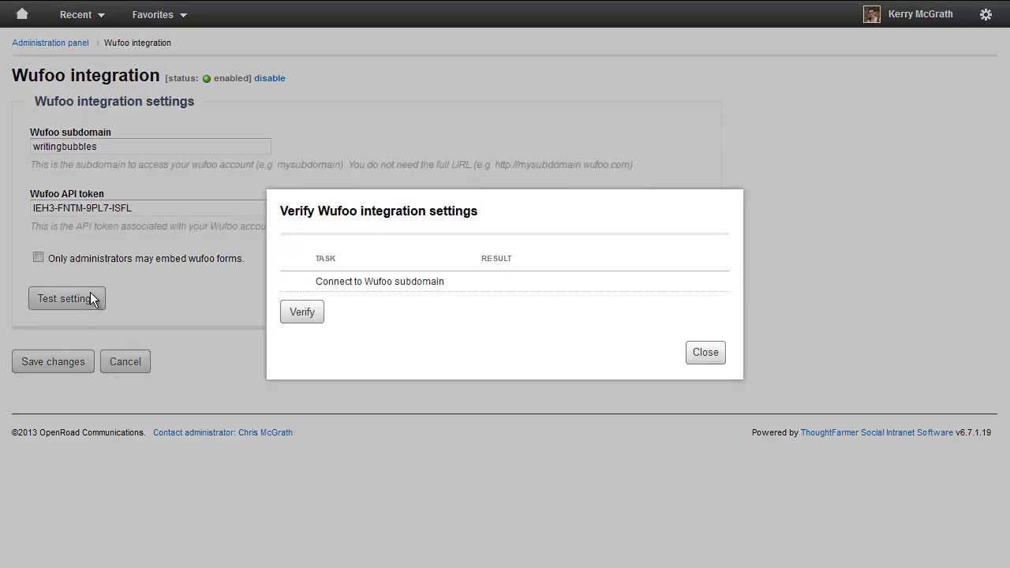
pyautogui.click(290, 316)
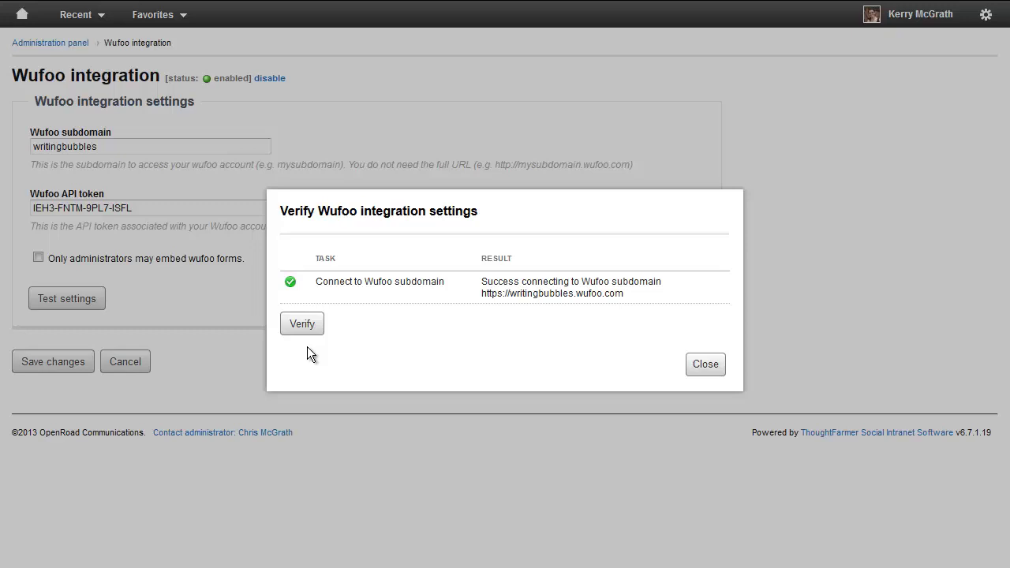
pyautogui.click(705, 365)
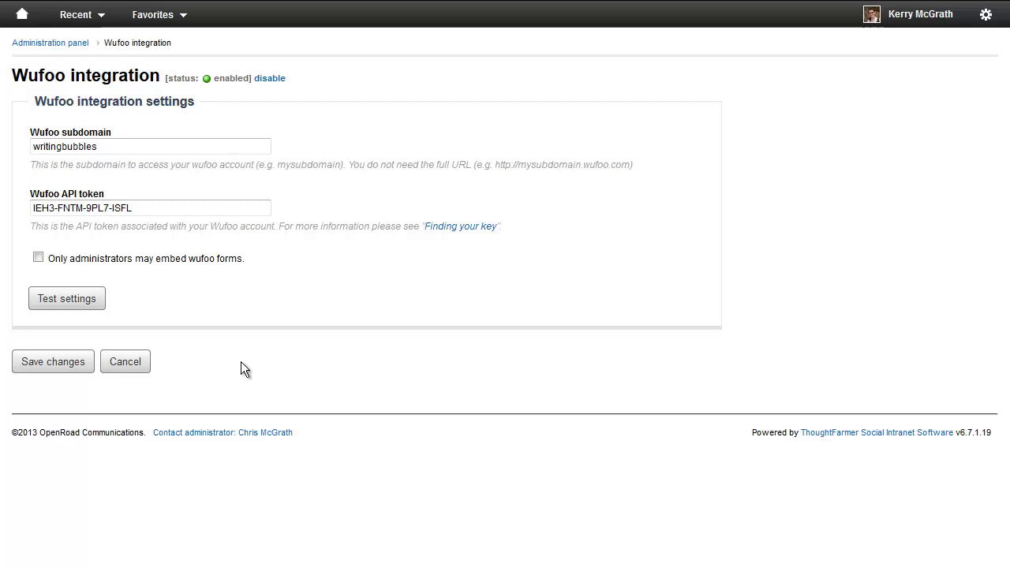
pyautogui.click(27, 368)
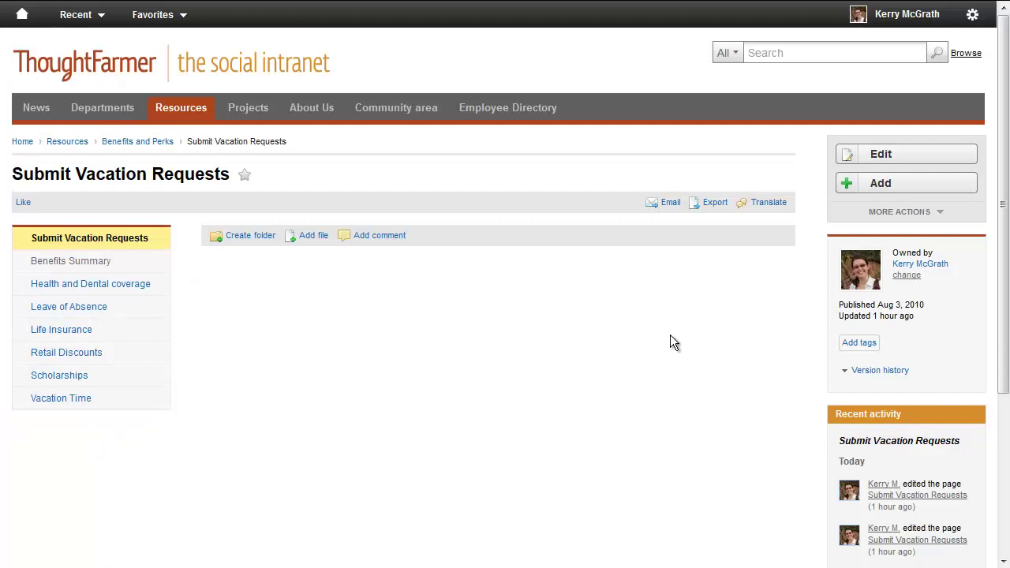
# - Open the Submit Vacation Requests page in the editor via Edit in the right-hand panel
pyautogui.click(900, 156)
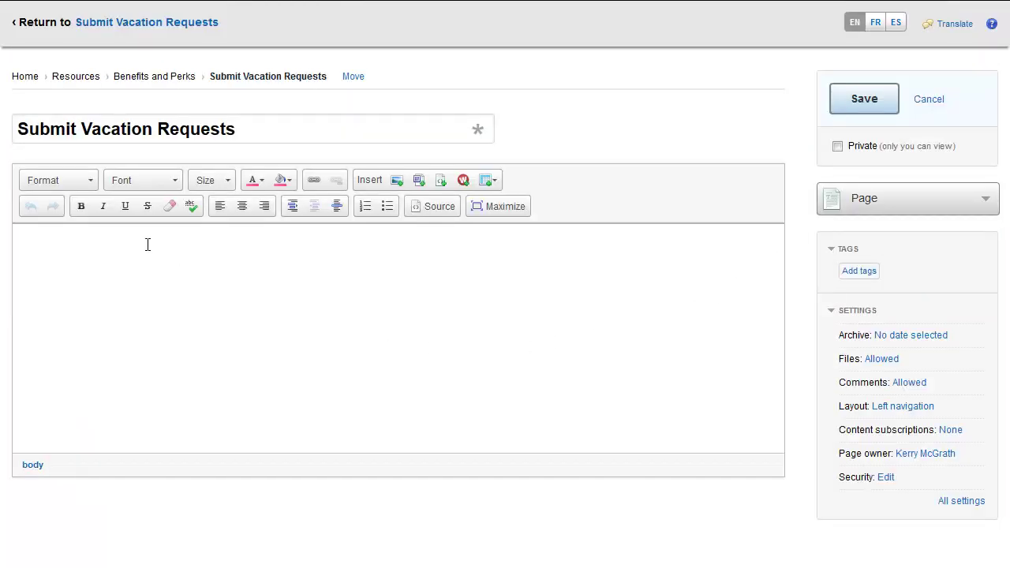
# - Insert the Vacation Request Form into the page body using the Insert wufoo toolbar button
pyautogui.click(468, 183)
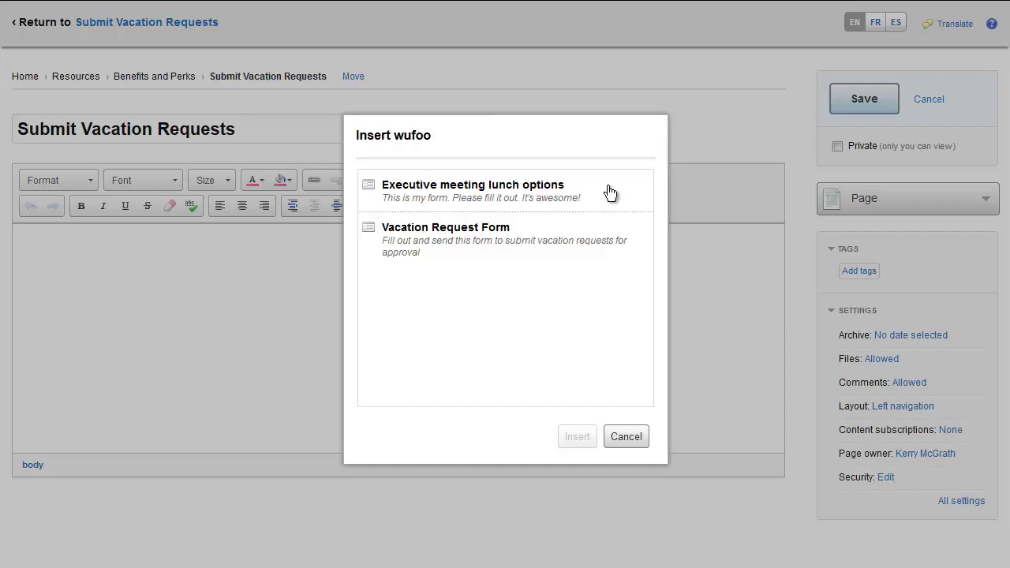
pyautogui.click(624, 231)
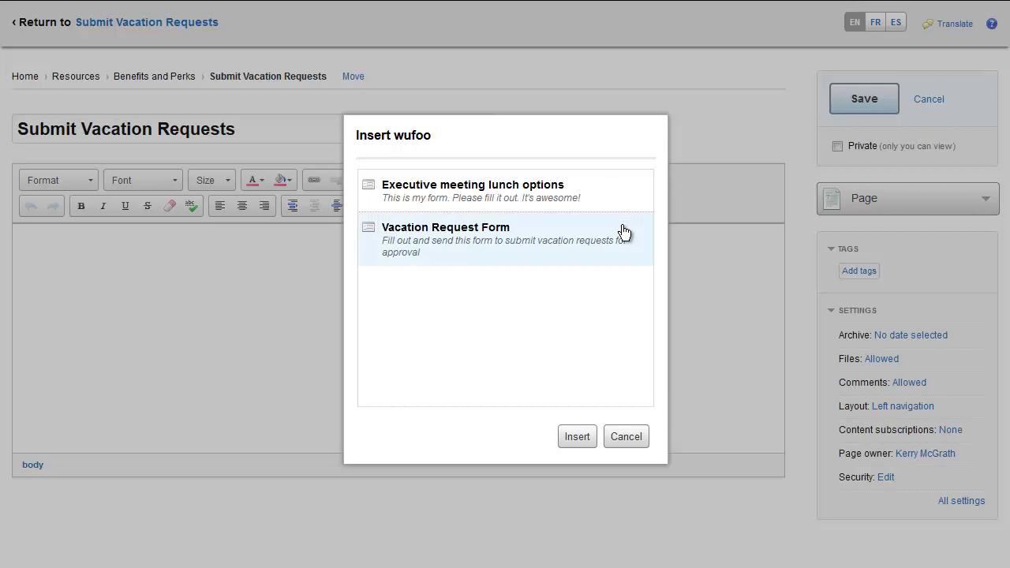
pyautogui.click(577, 438)
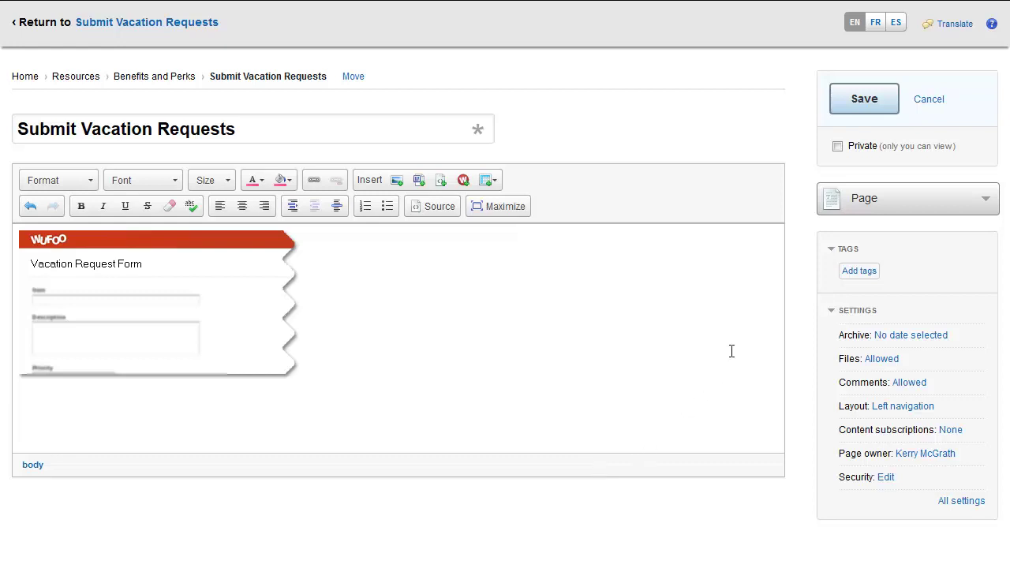
# - Publish the page, then enter a requester's name, Marketing department and the second listed manager in the embedded form
pyautogui.click(858, 100)
pyautogui.click(443, 317)
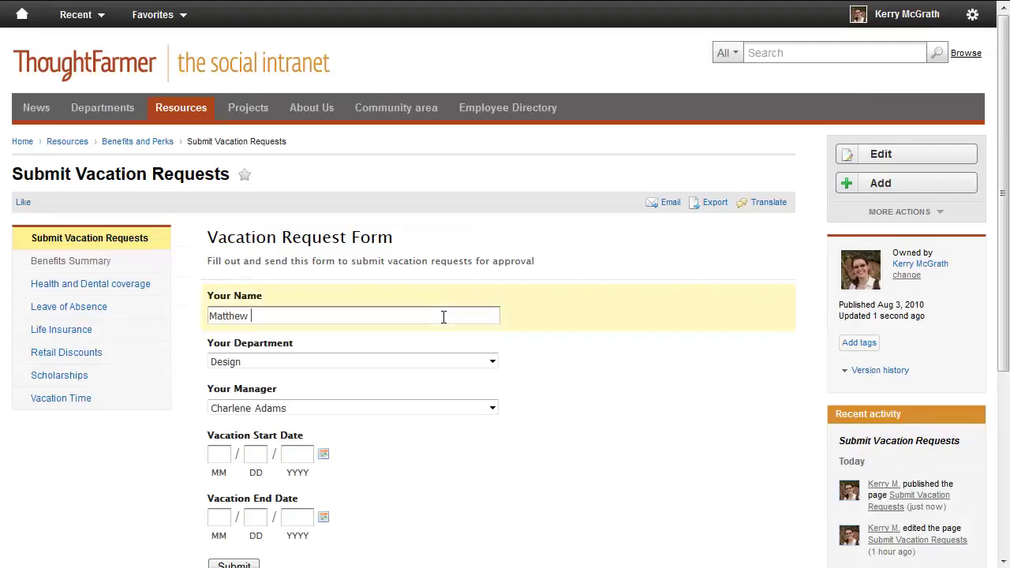
pyautogui.click(431, 360)
pyautogui.click(422, 387)
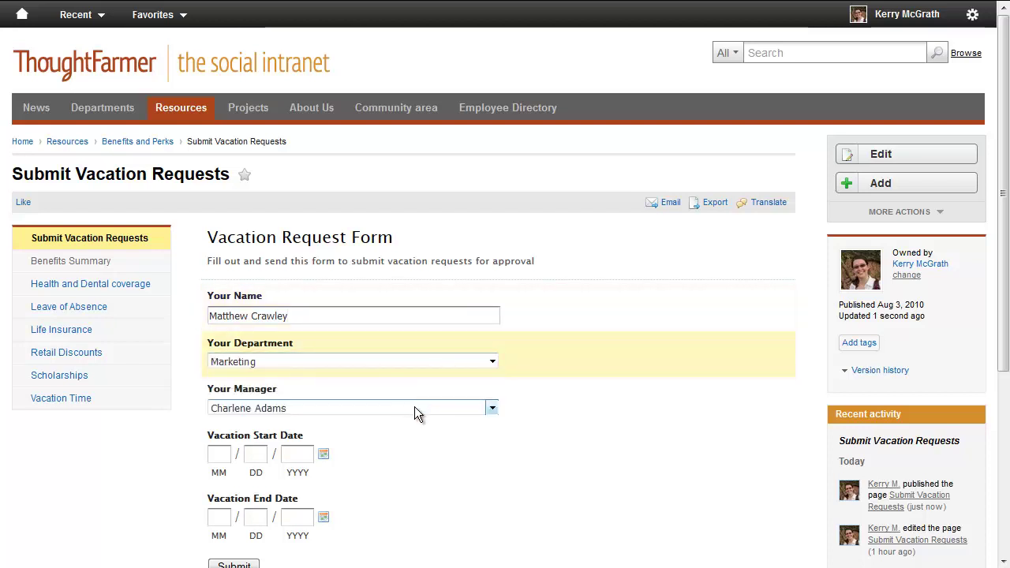
pyautogui.click(414, 408)
pyautogui.click(410, 437)
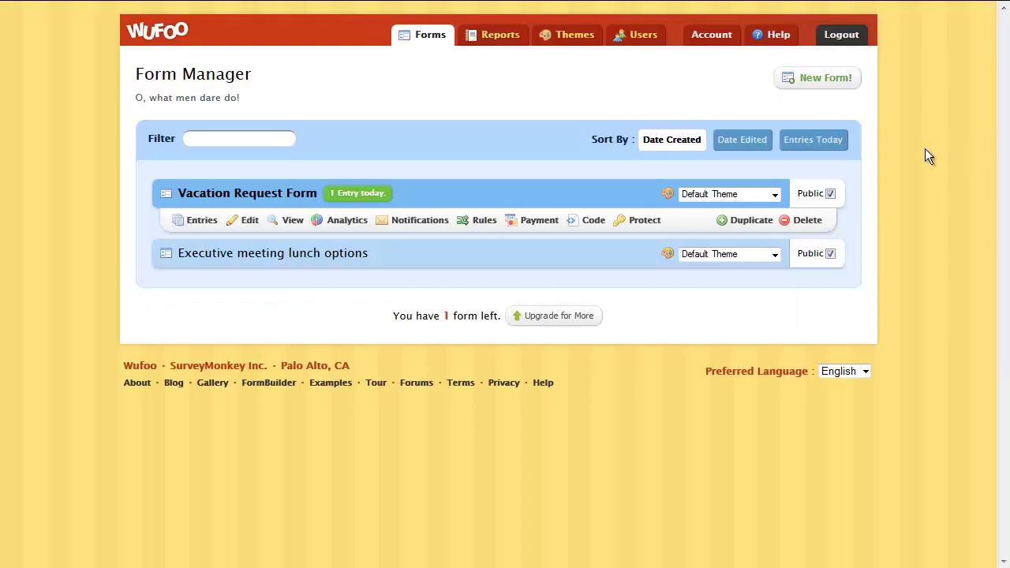